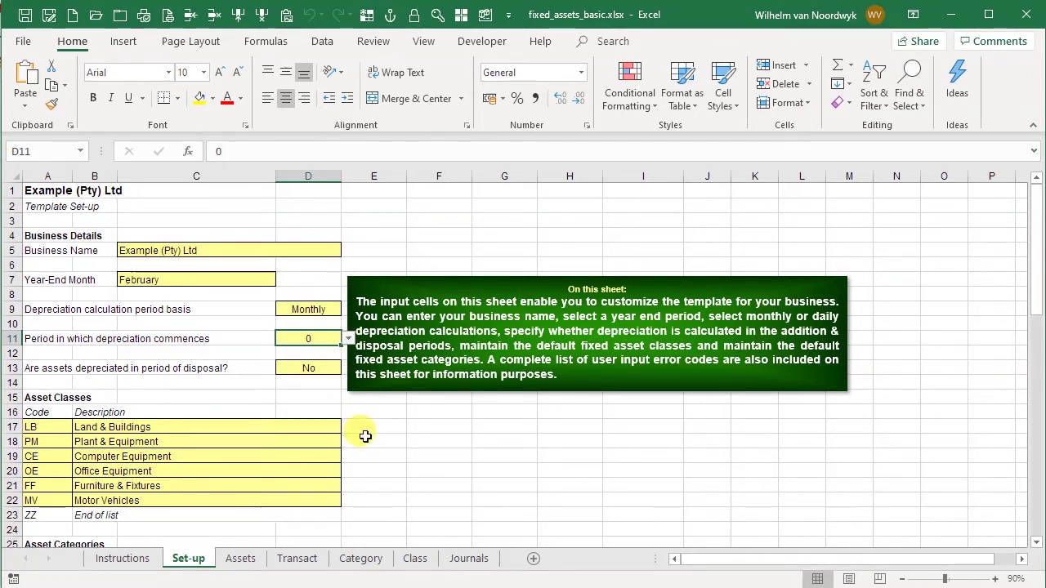
Review the Set-up sheet's disposal-period depreciation setting, asset classes, asset categories and input error codes.
click(313, 367)
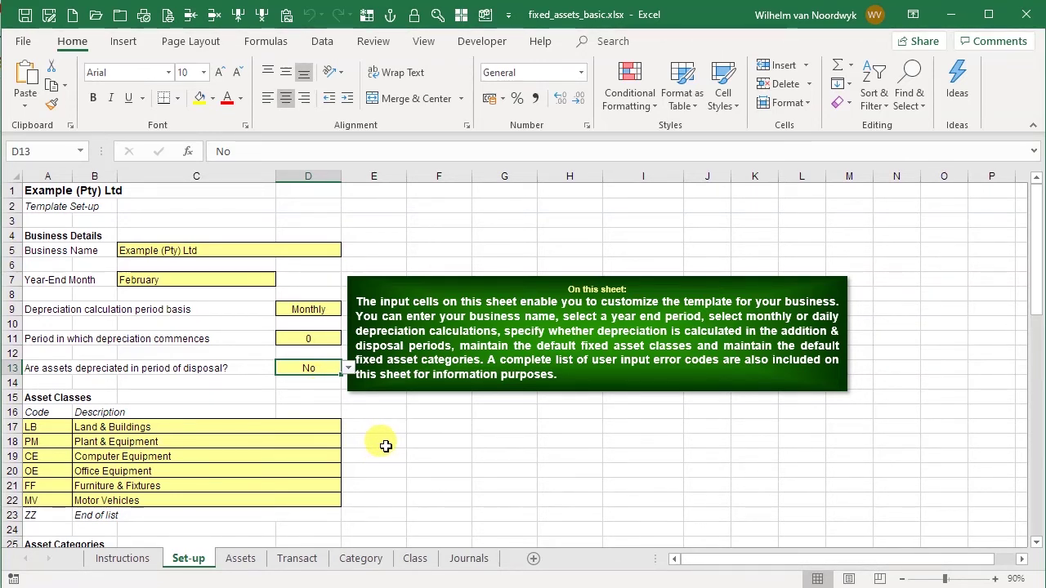
scroll(385, 445, down, 3)
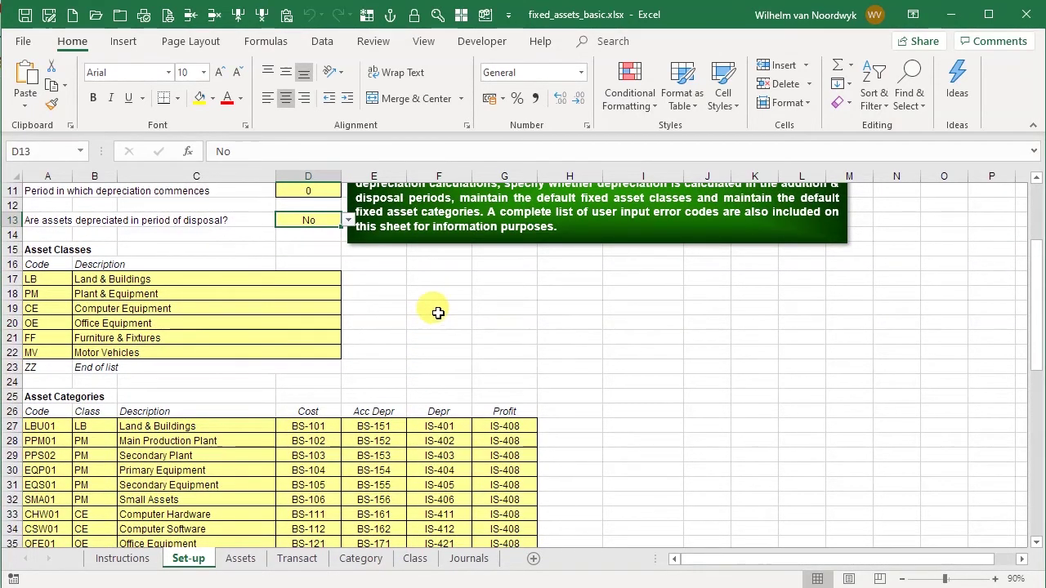
scroll(438, 313, down, 2)
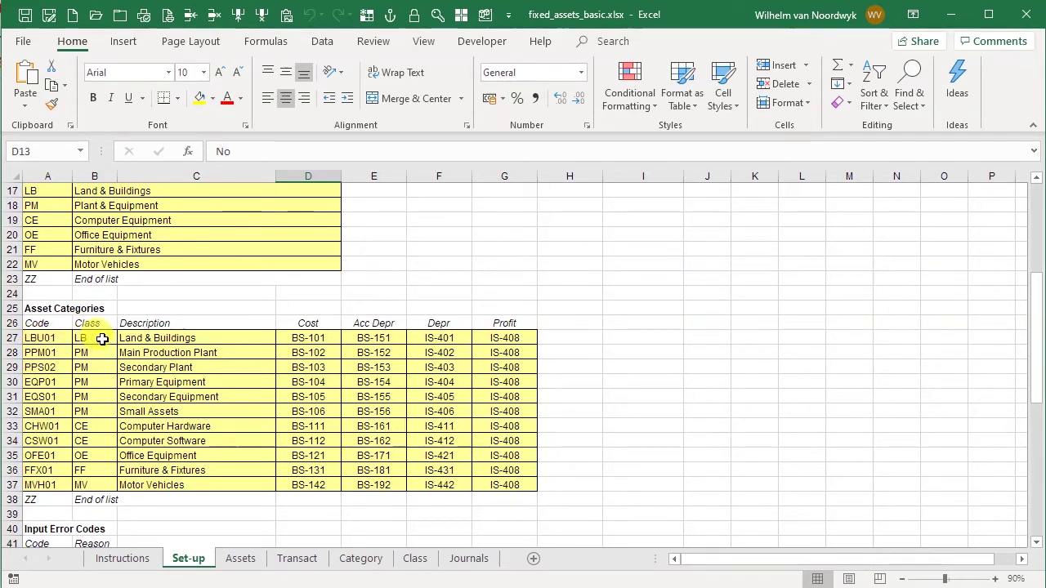
scroll(103, 339, up, 1)
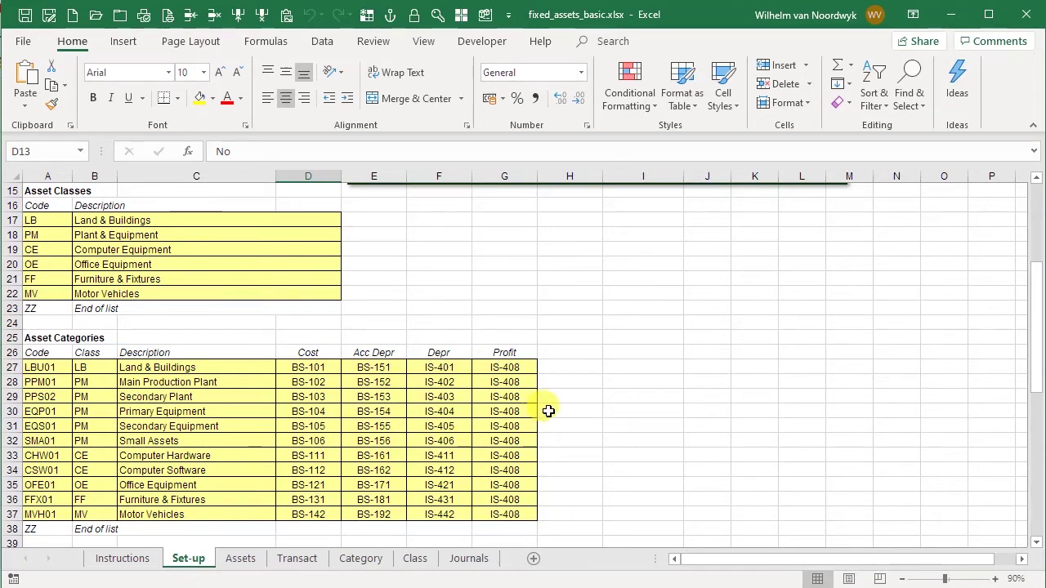
scroll(547, 411, down, 4)
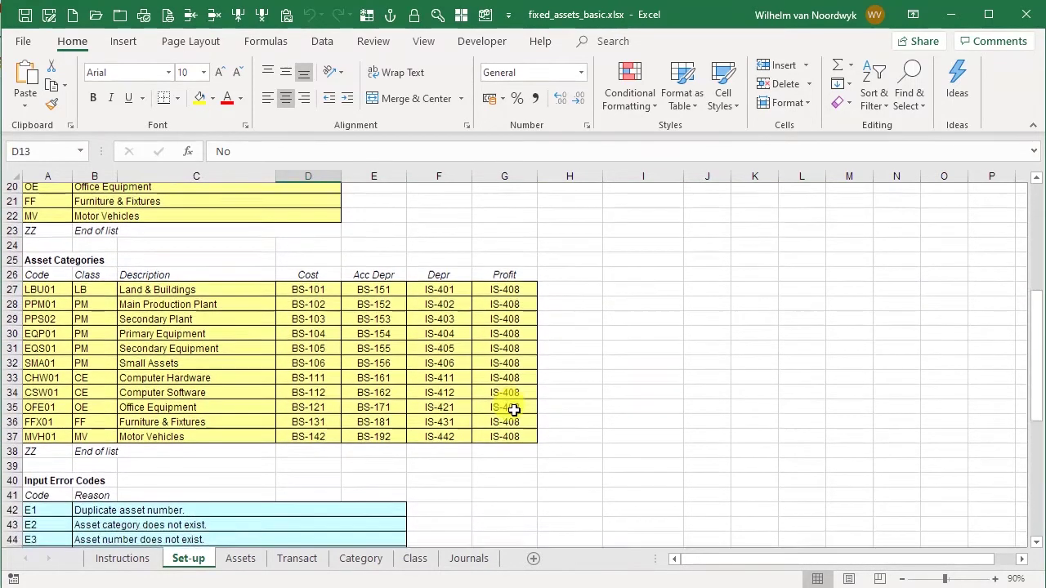
scroll(513, 410, down, 1)
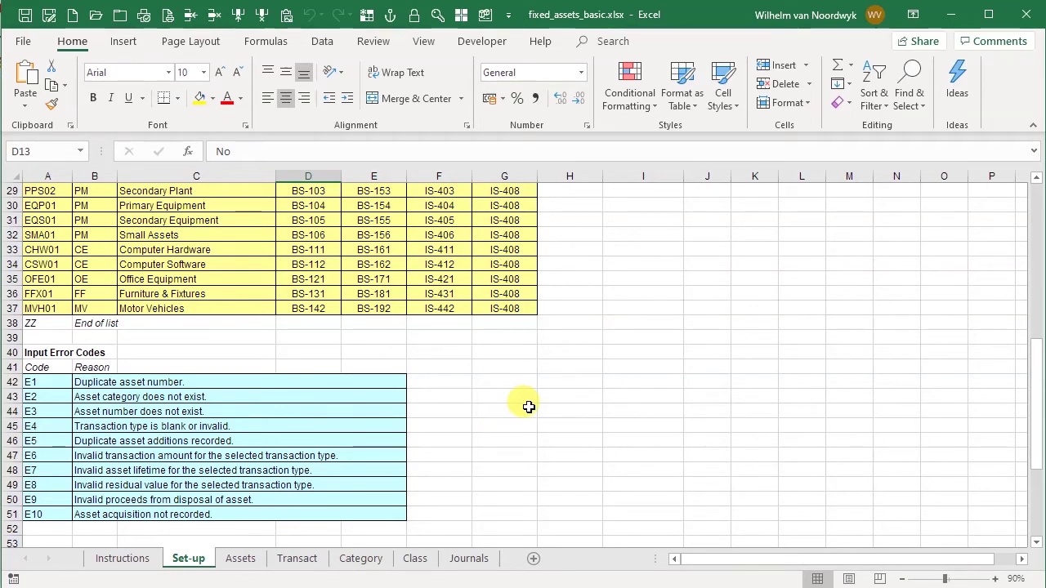
On the Assets sheet, inspect the first asset's type, category and depreciation basis options, plus the review date cell.
click(238, 560)
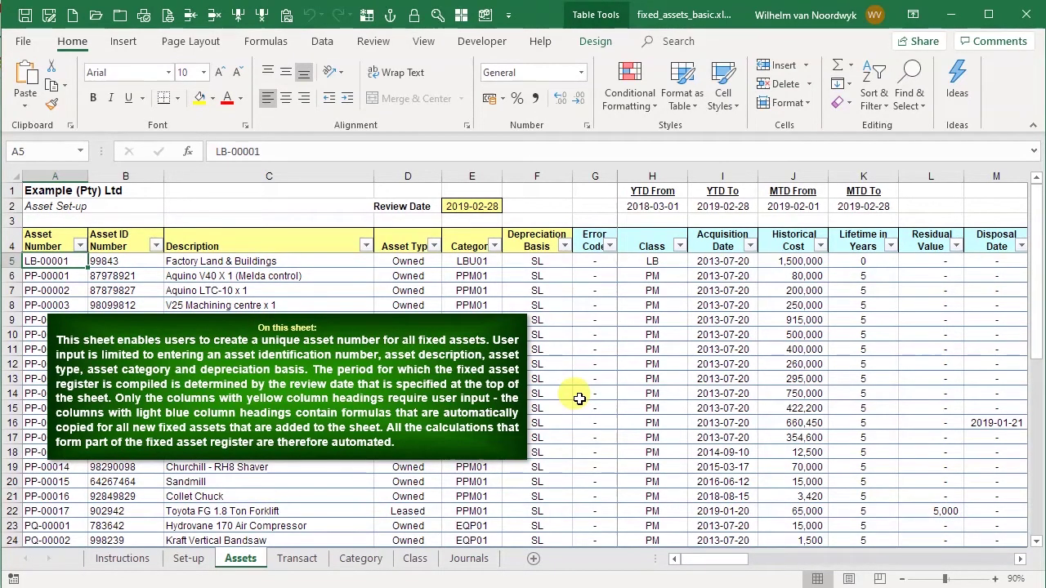
click(417, 263)
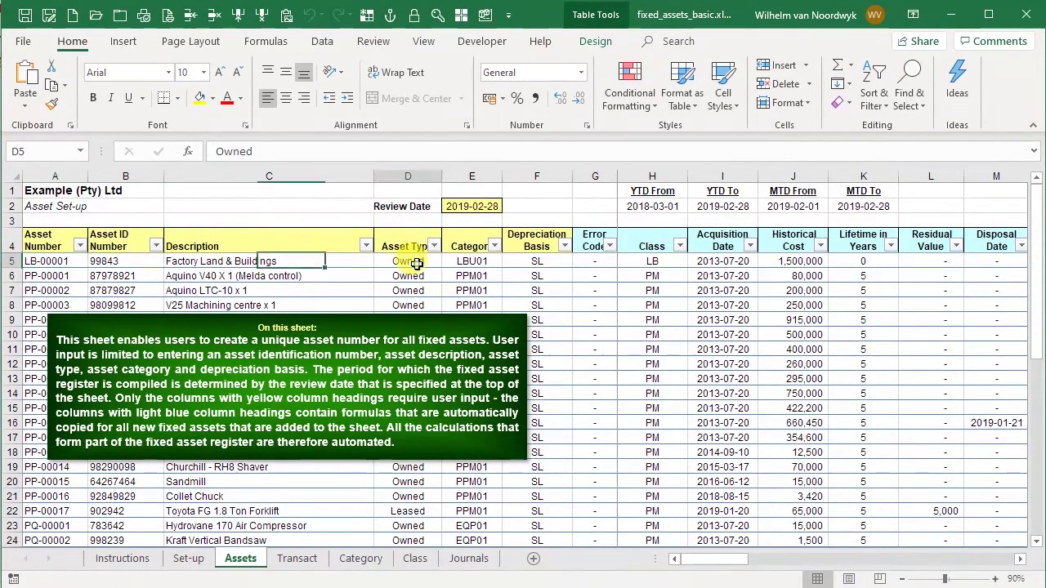
click(493, 263)
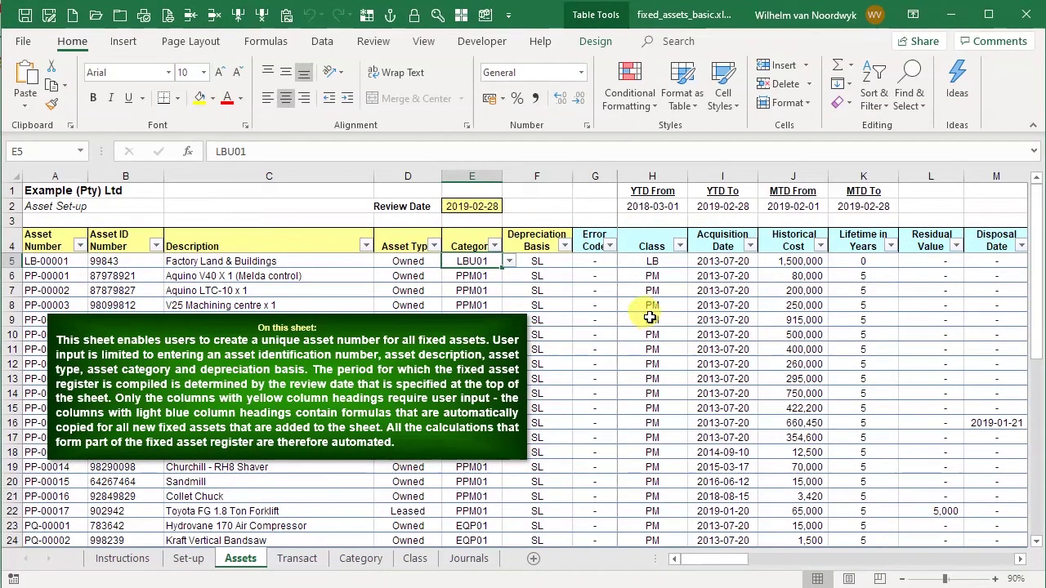
click(555, 261)
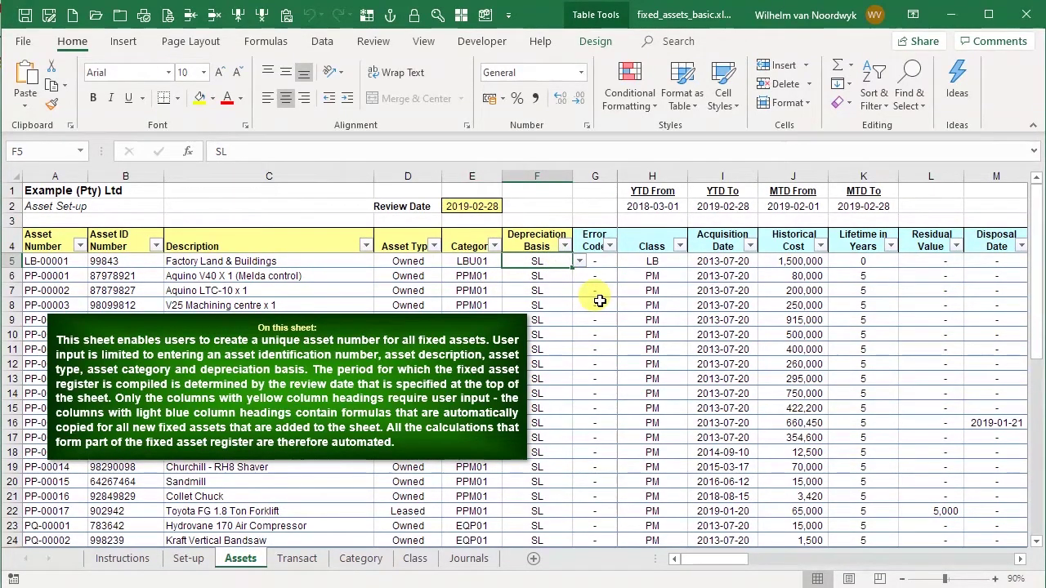
click(579, 261)
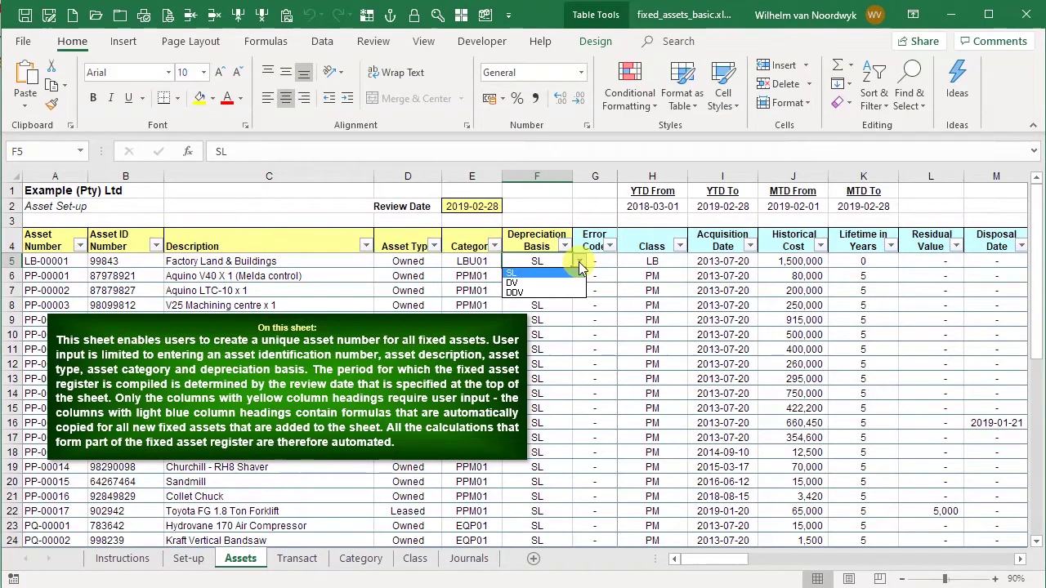
click(579, 262)
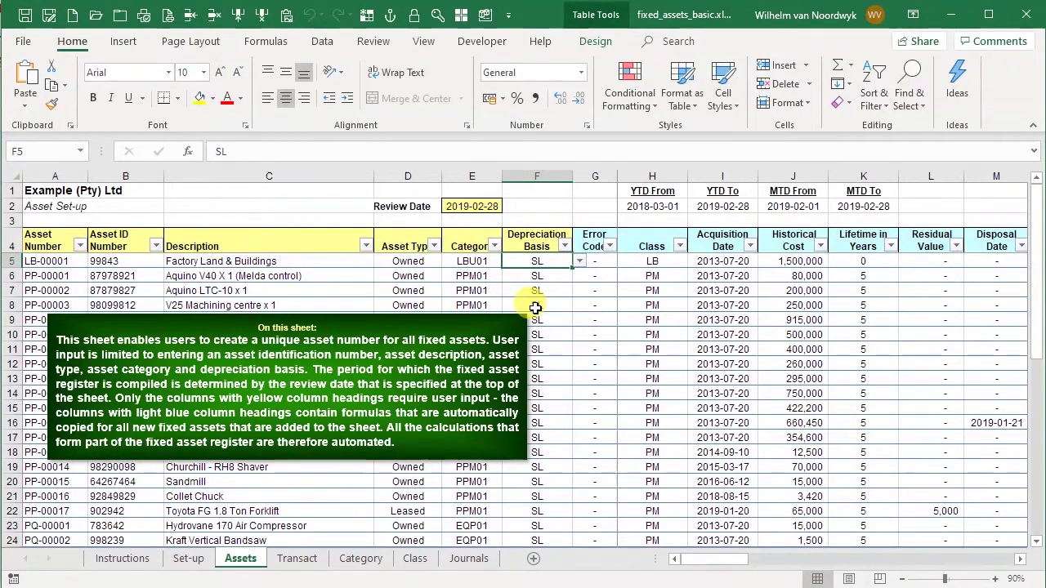
click(477, 209)
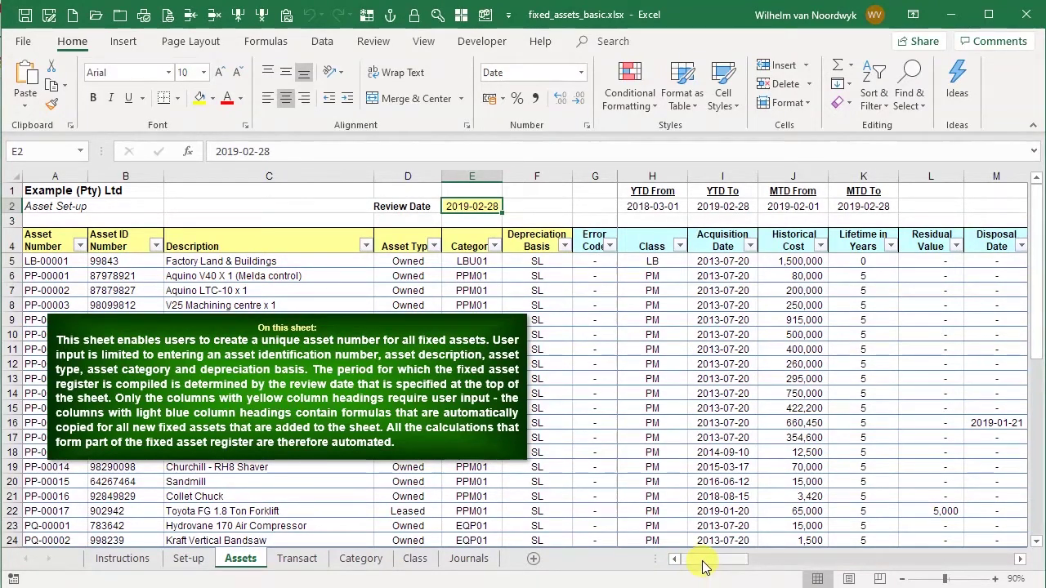
Examine the Assets sheet's calculated columns, from cost and accumulated depreciation balances through to the depreciation period helper columns.
drag(704, 567, 769, 564)
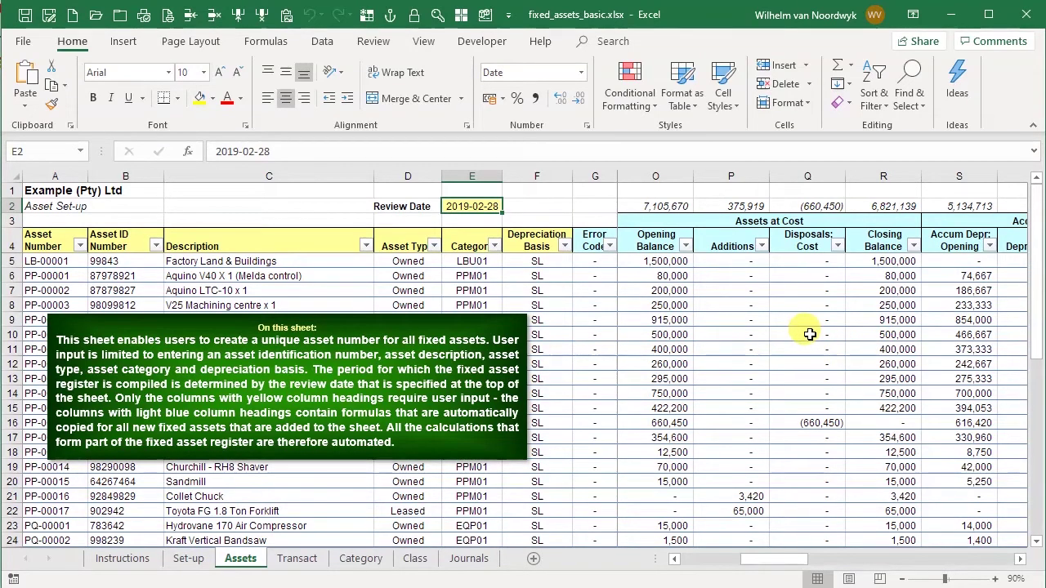
drag(778, 567, 850, 577)
drag(849, 576, 849, 576)
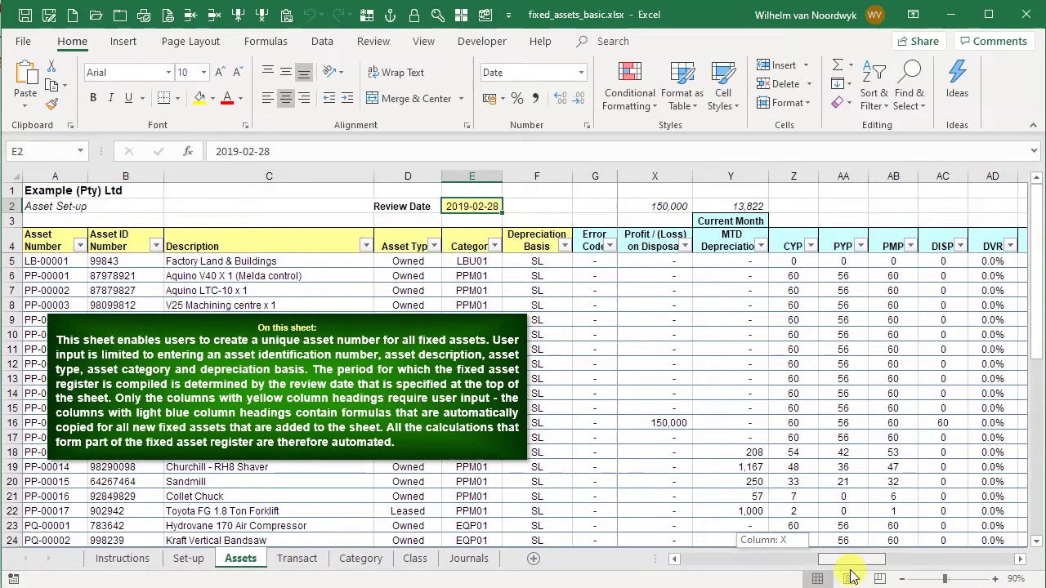
drag(850, 576, 903, 560)
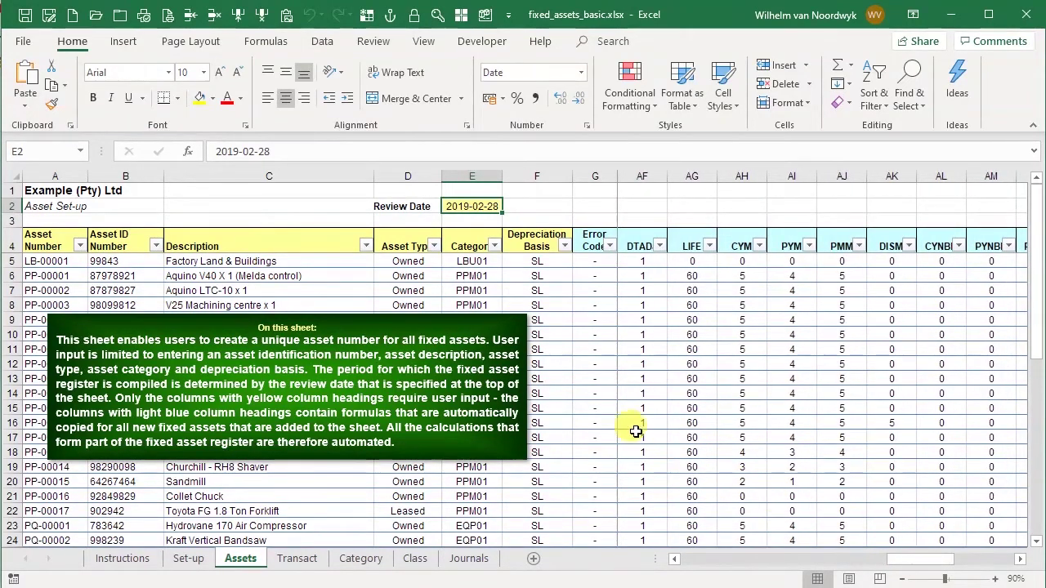
On the Transact sheet, inspect the transaction type and asset number choices for the transaction in row 6.
click(300, 560)
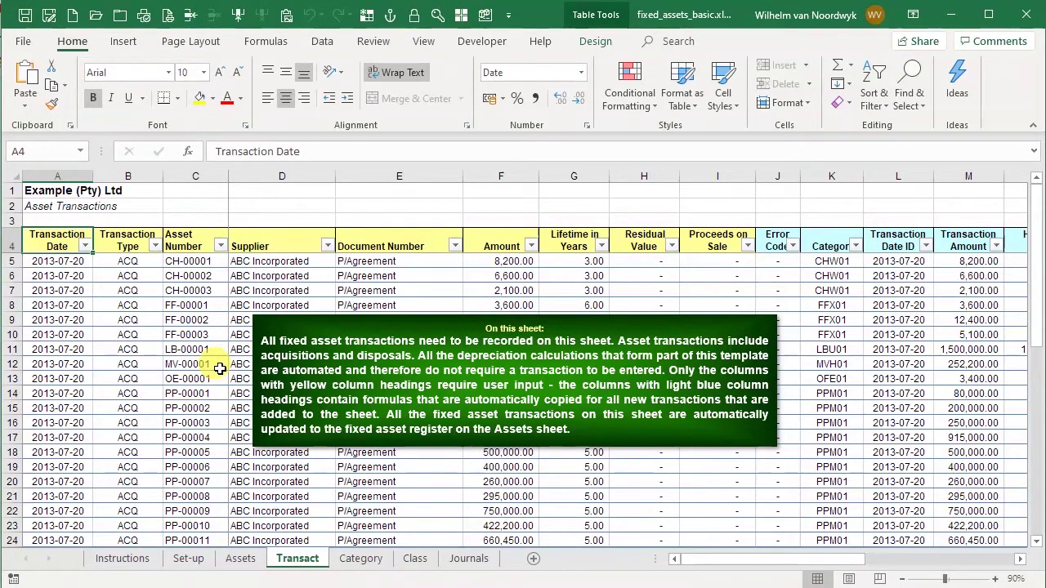
click(150, 277)
click(171, 277)
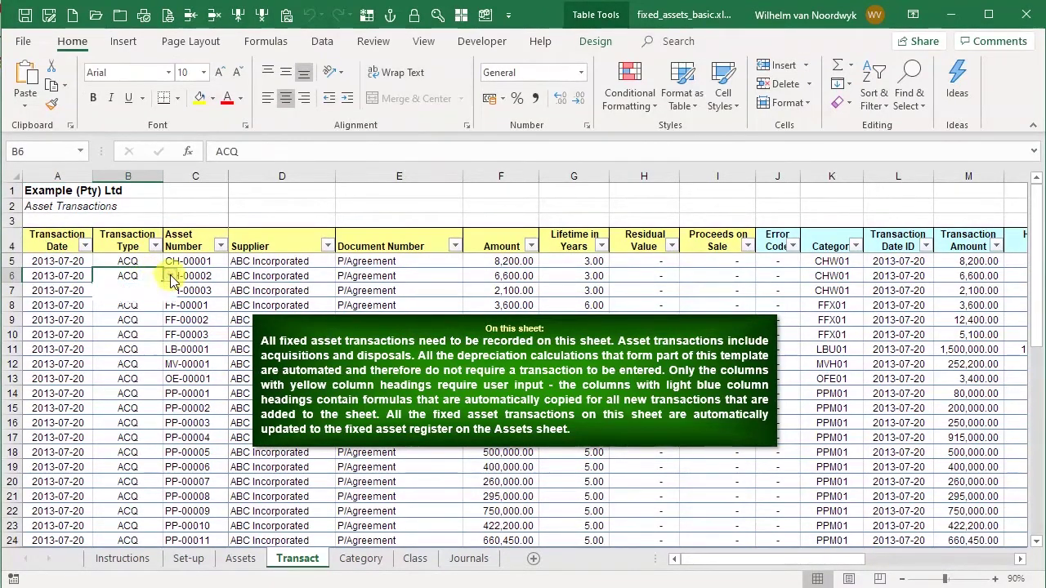
click(170, 277)
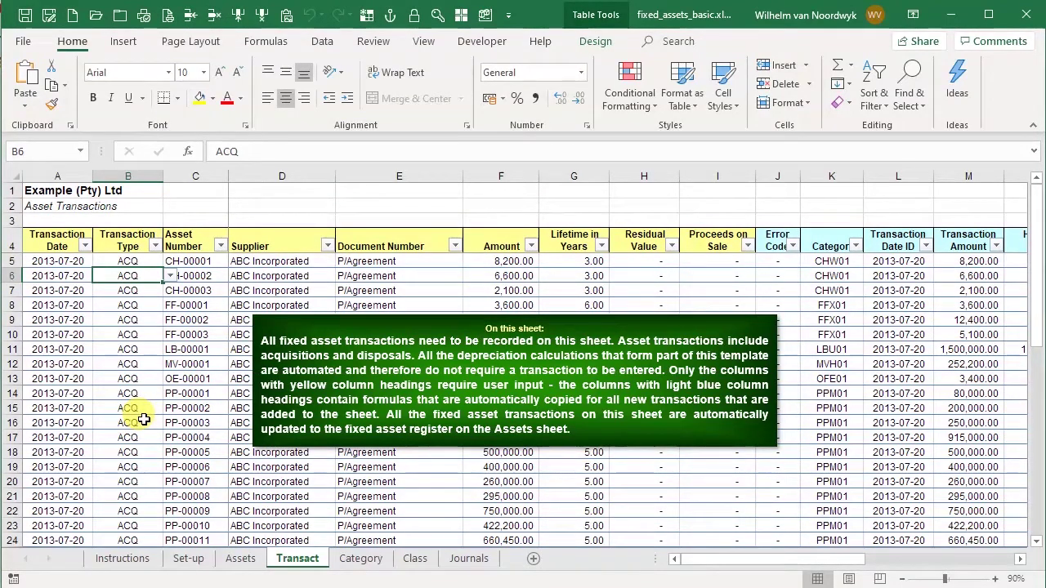
click(217, 277)
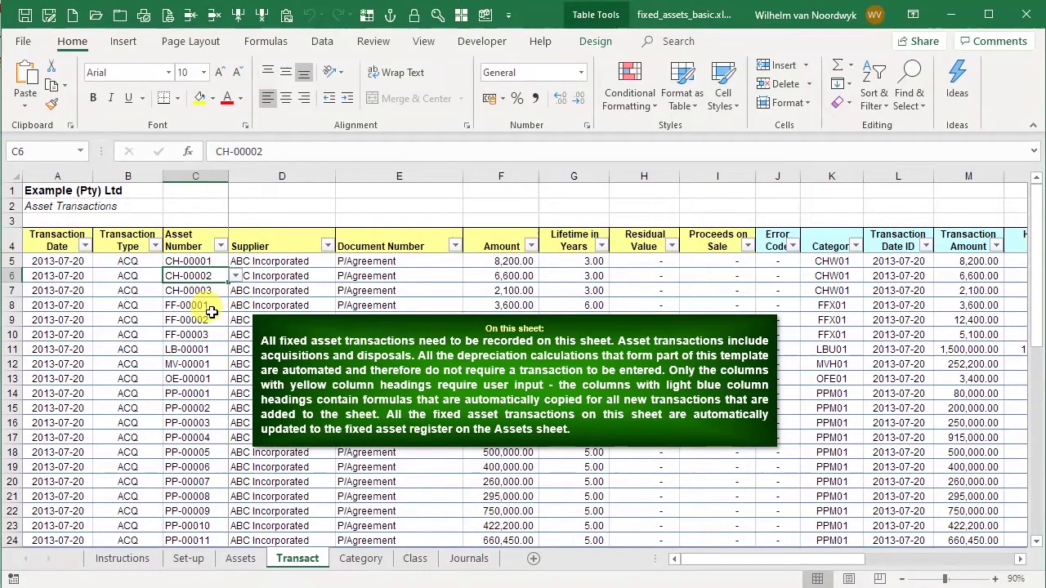
click(235, 277)
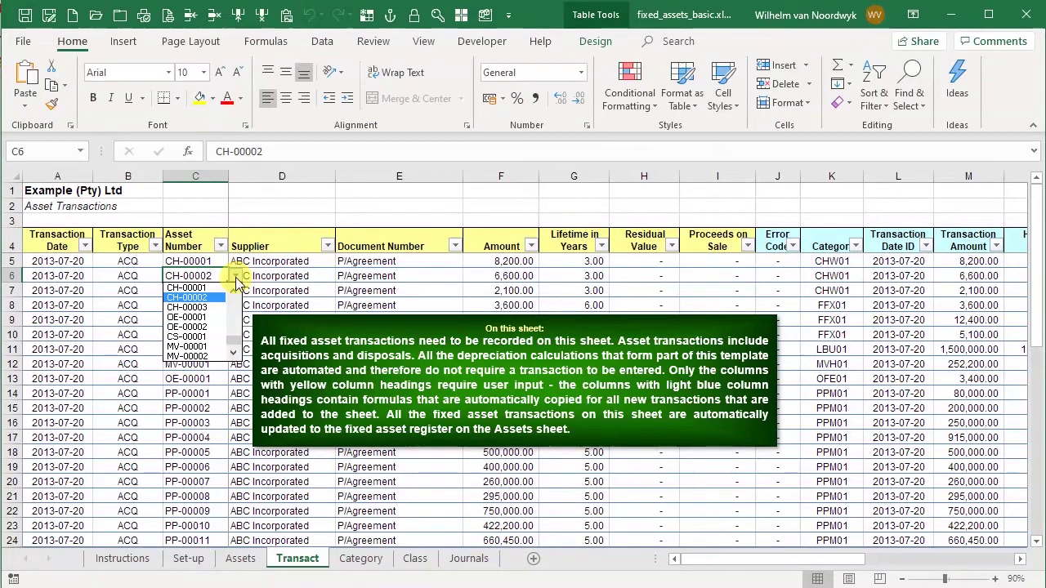
click(235, 278)
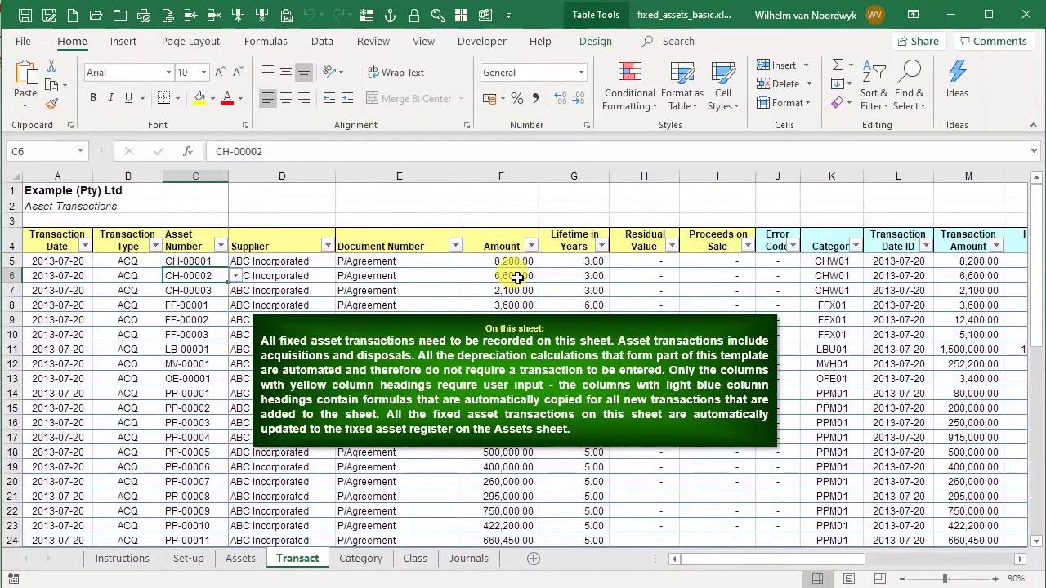
Examine the most recent acquisitions and disposals at the end of the Transact sheet, including their calculated columns.
scroll(480, 394, down, 9)
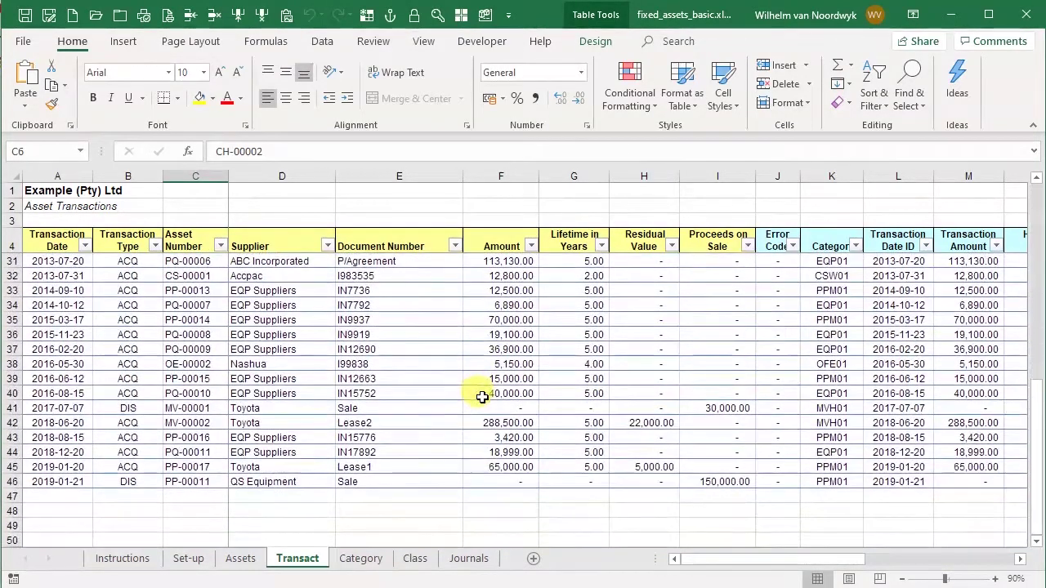
scroll(483, 397, up, 1)
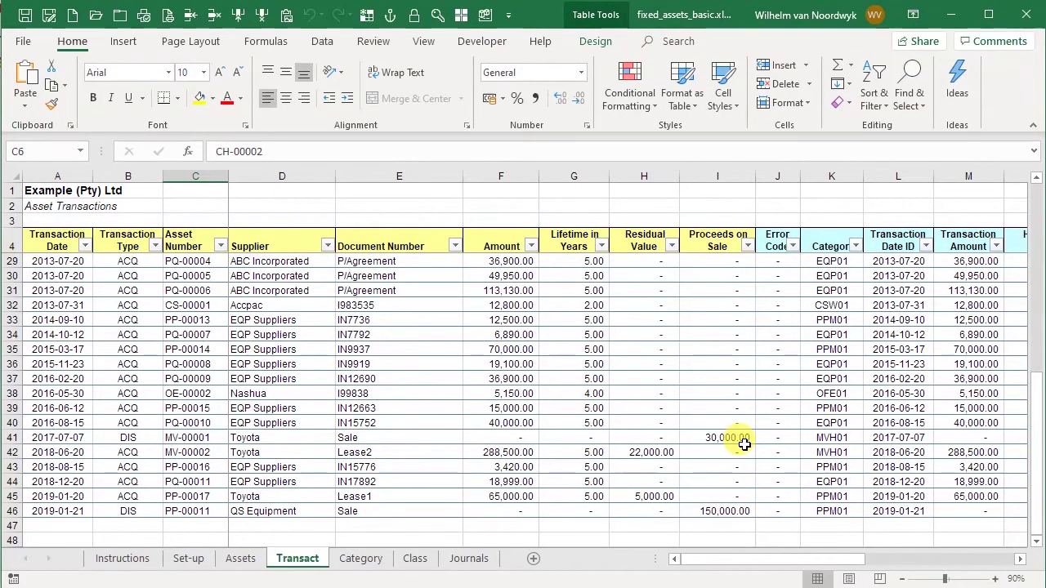
drag(770, 560, 796, 568)
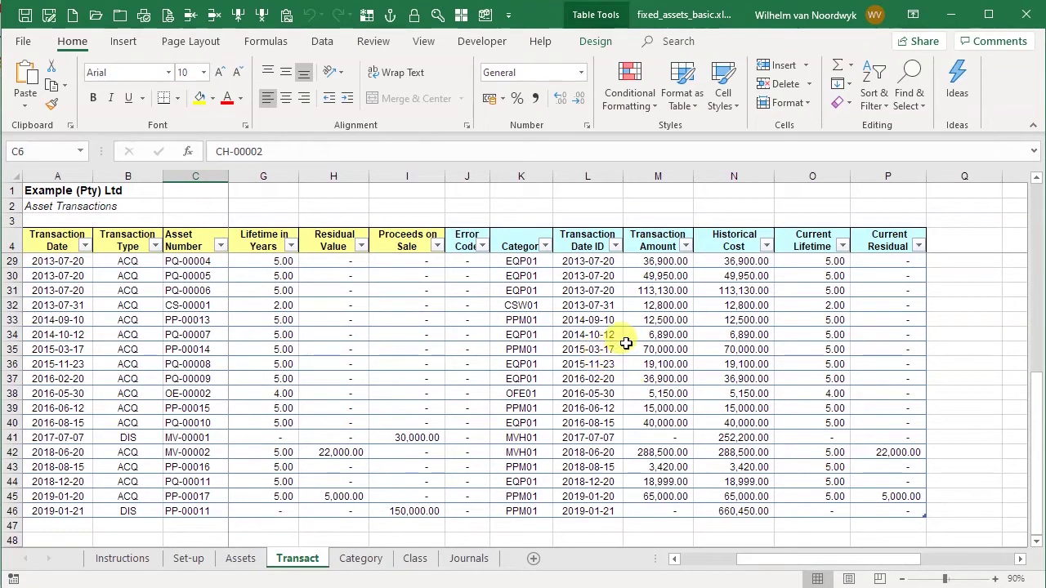
Review the fixed asset summaries on the Category sheet, including current month depreciation, and on the Class sheet.
click(353, 559)
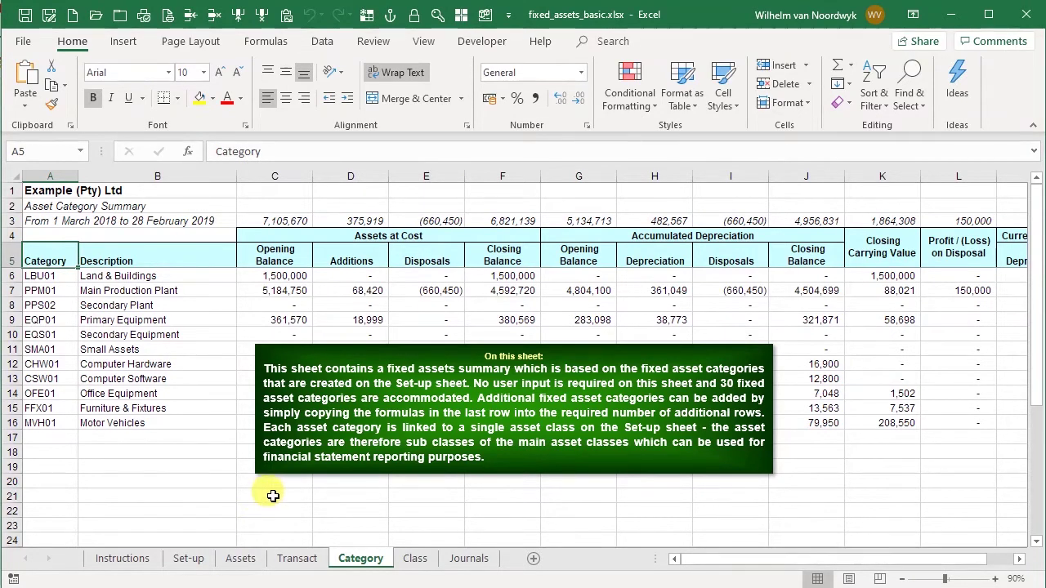
drag(858, 564, 923, 569)
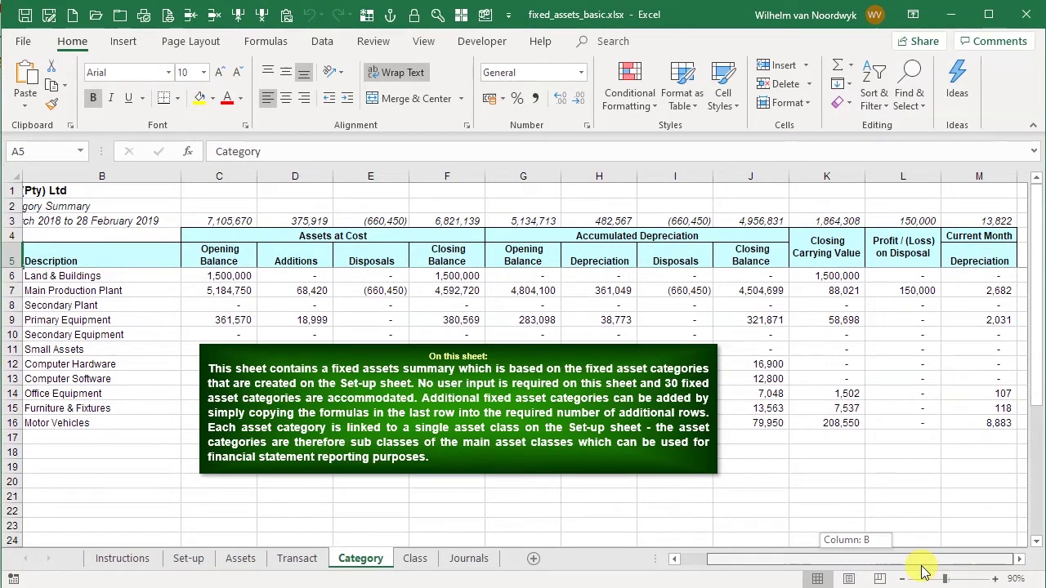
drag(923, 572, 841, 558)
click(412, 558)
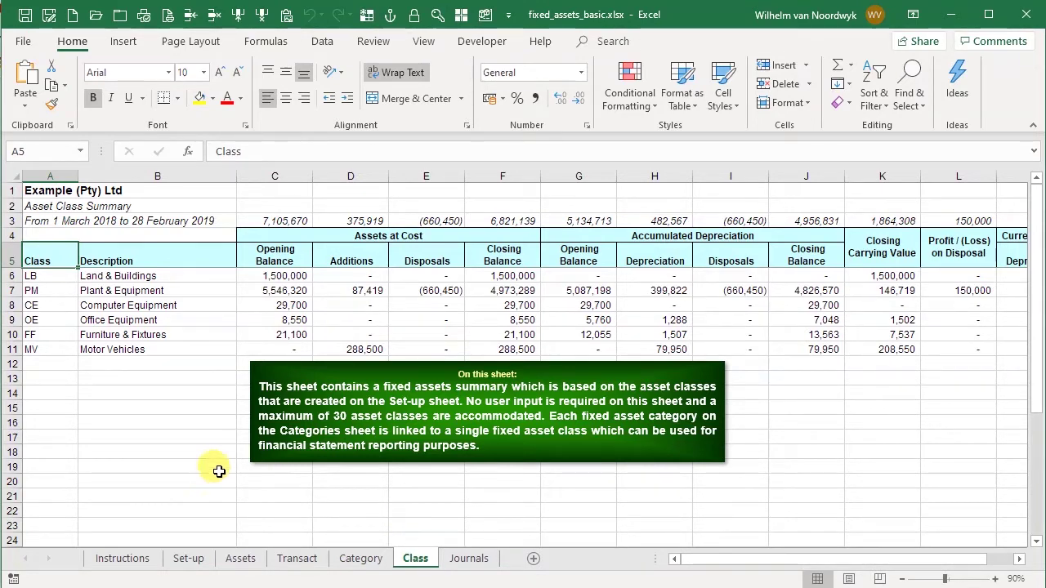
Inspect the Journals sheet's period selection and journal columns, and return to the Instructions sheet.
click(472, 558)
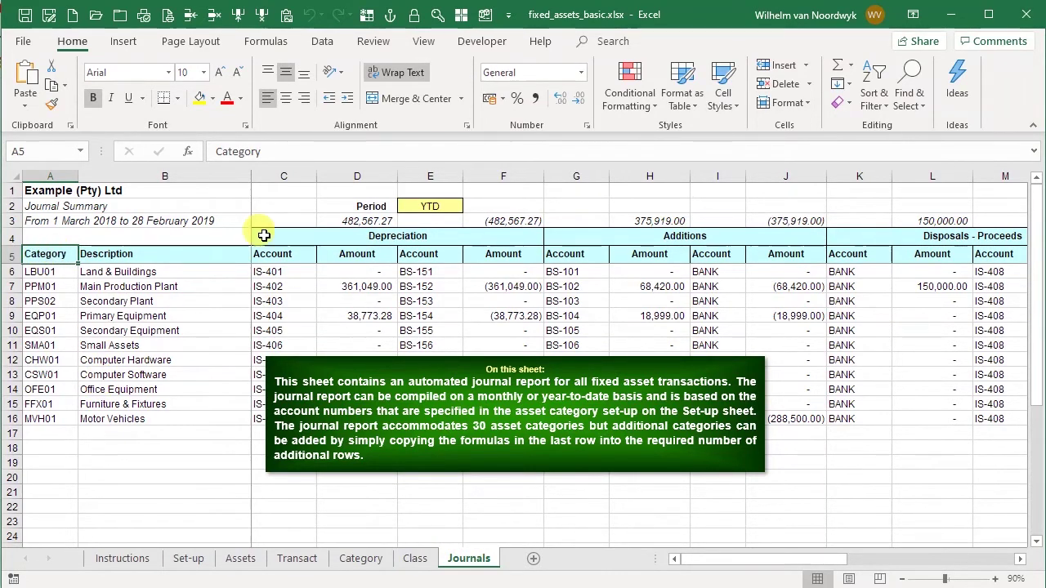
click(442, 207)
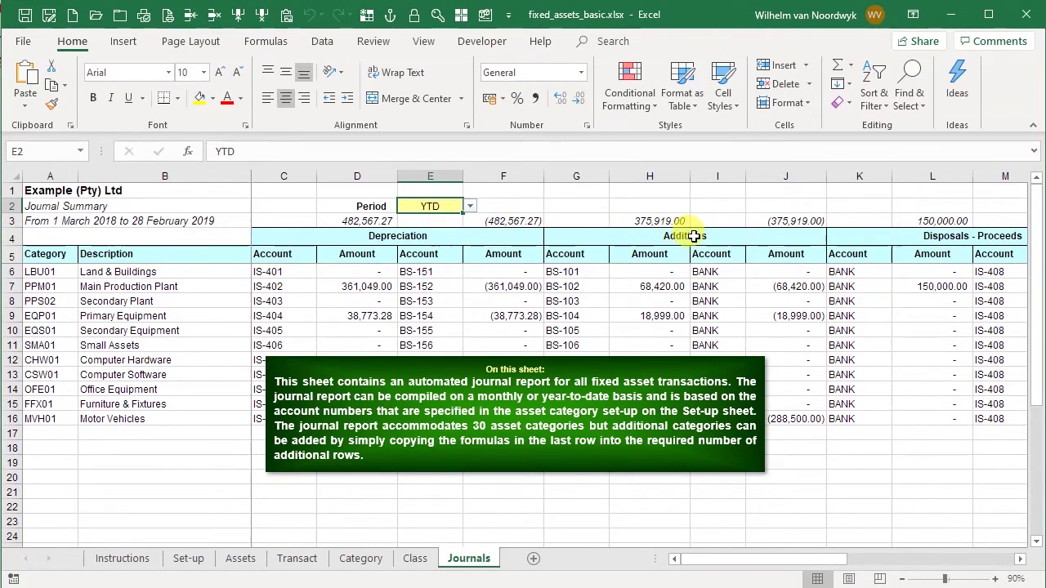
drag(802, 561, 804, 584)
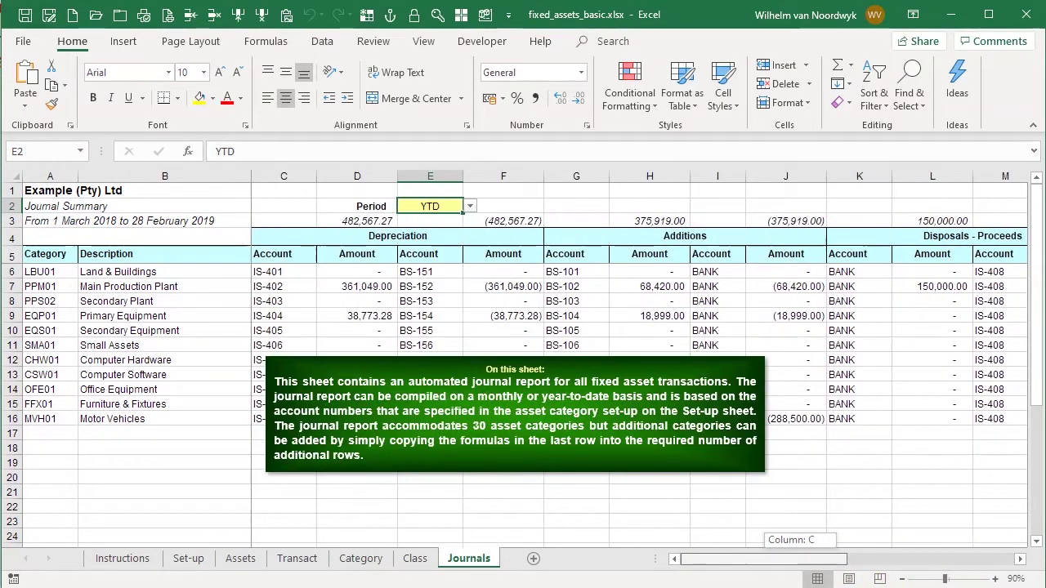
click(48, 256)
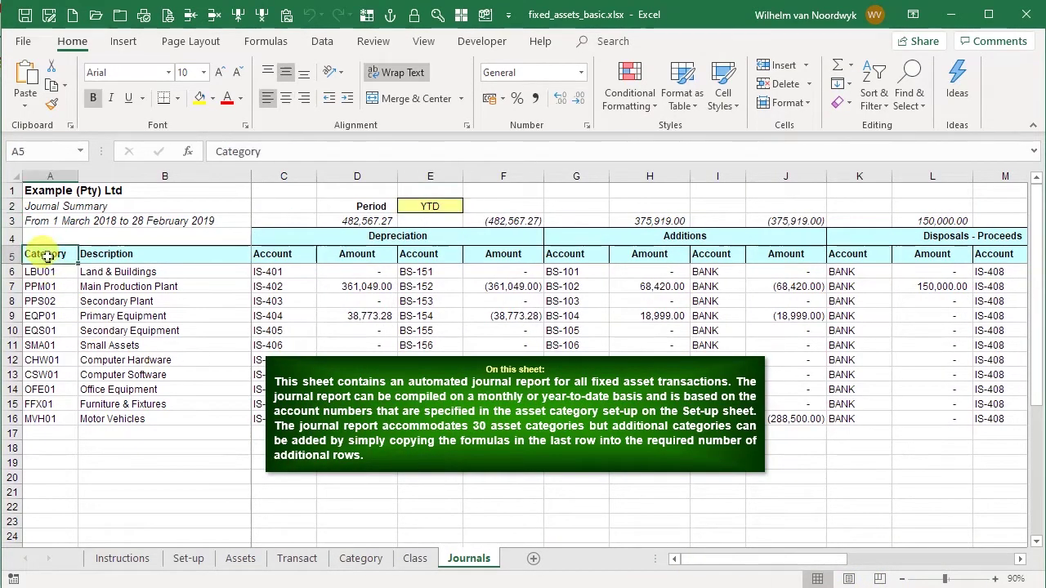
click(114, 559)
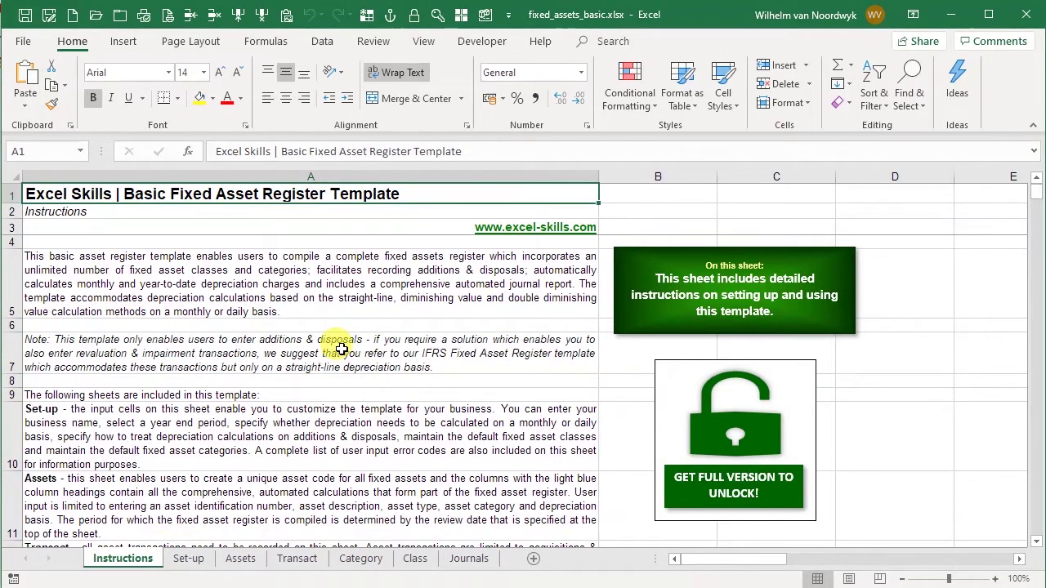